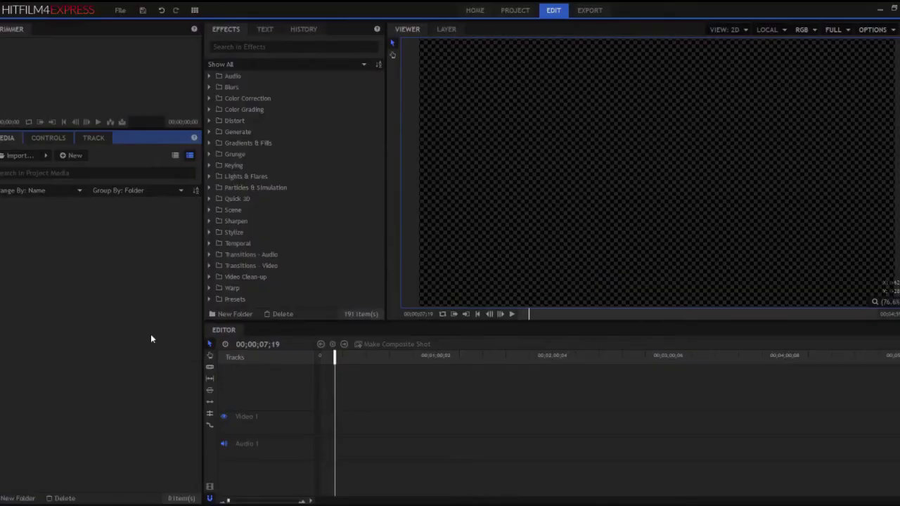
# Import the Cup Duckies Pictures folder as an image sequence and place it on Video 1
pyautogui.click(46, 156)
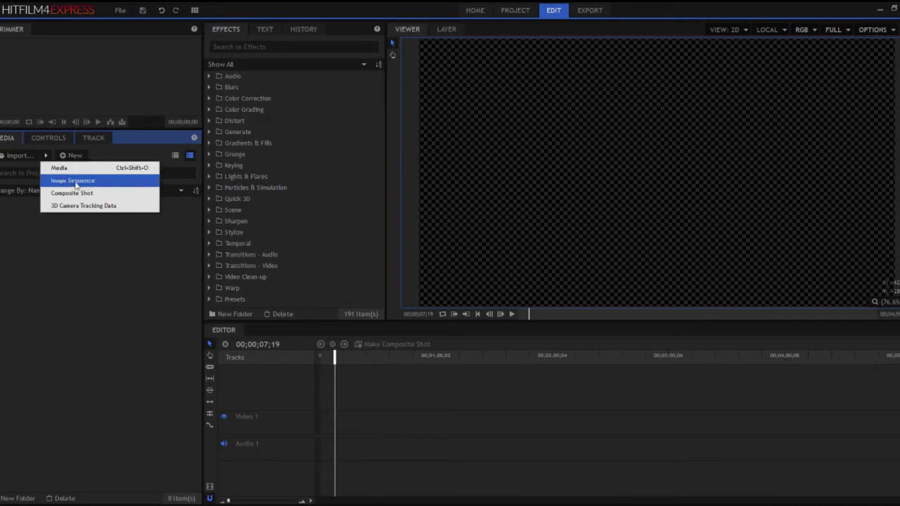
pyautogui.click(99, 184)
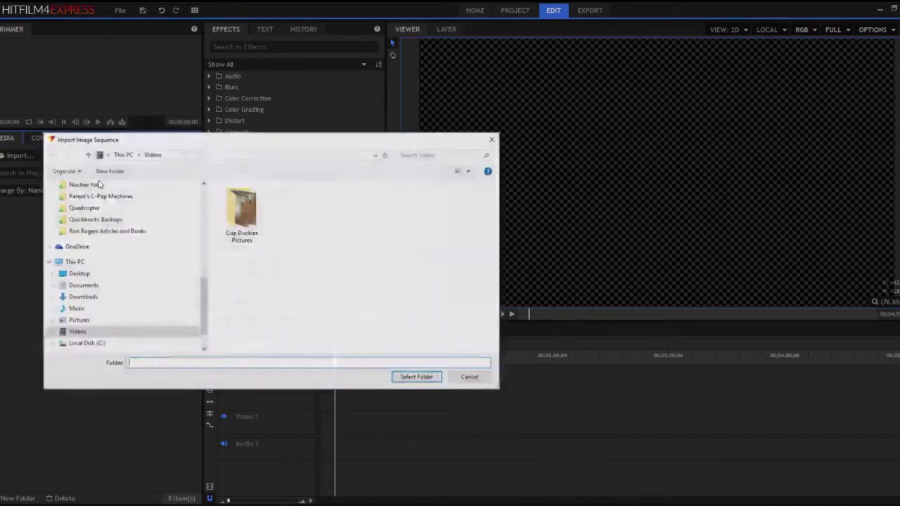
pyautogui.click(245, 220)
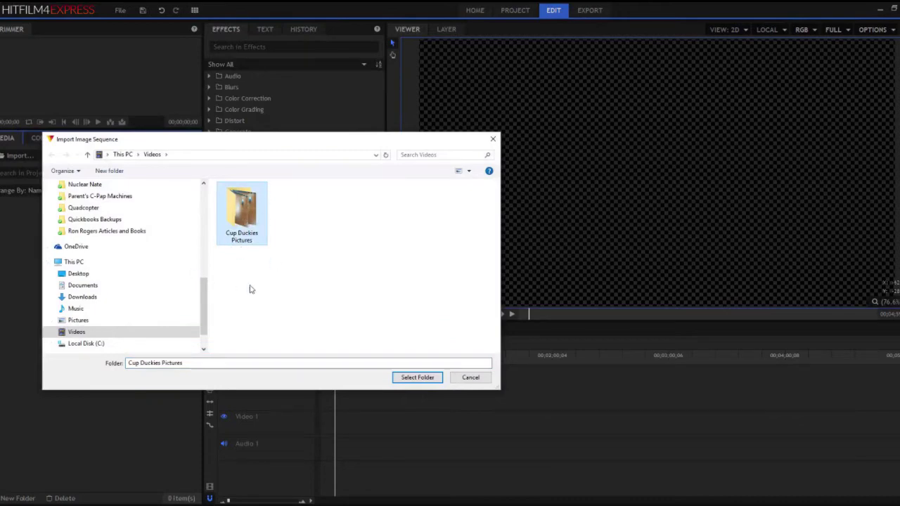
pyautogui.click(415, 377)
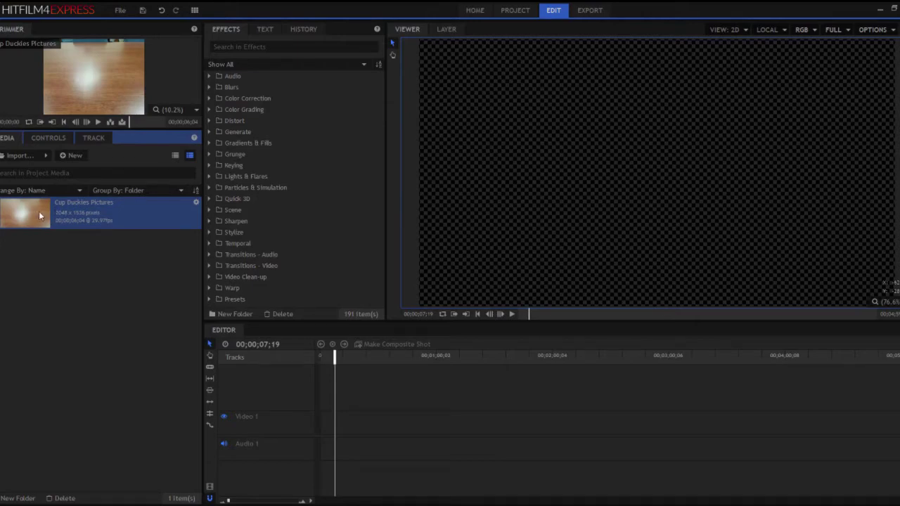
pyautogui.moveTo(39, 212); pyautogui.dragTo(322, 424)
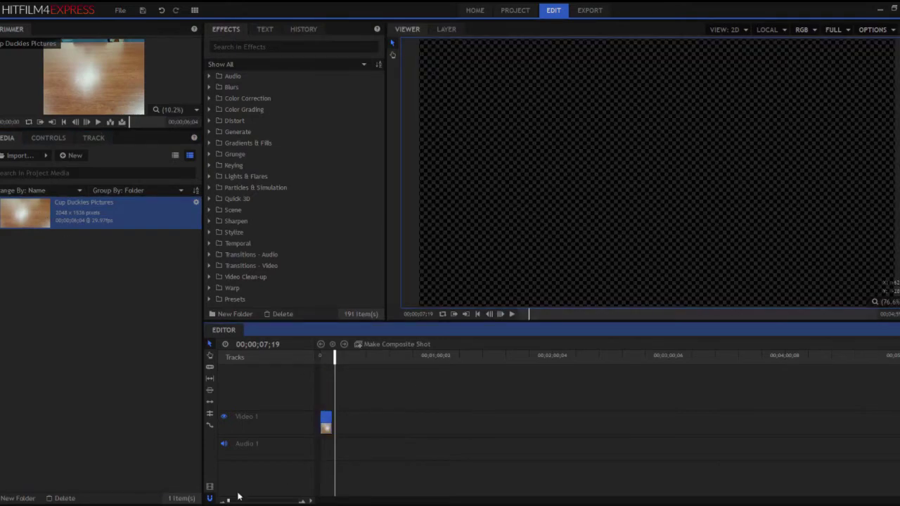
# Zoom in on the Cup Duckies Pictures clip and preview it, scrubbing to the blue vase frame
pyautogui.moveTo(230, 502); pyautogui.dragTo(240, 501)
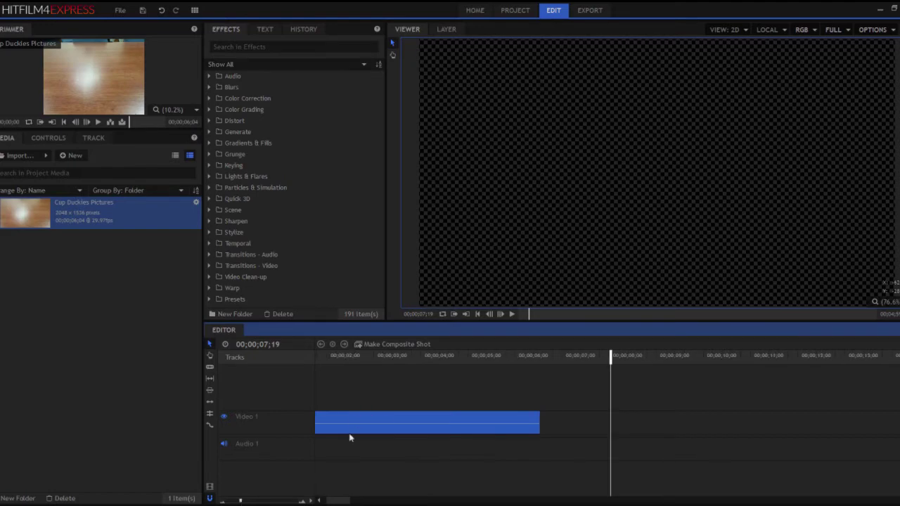
pyautogui.click(477, 314)
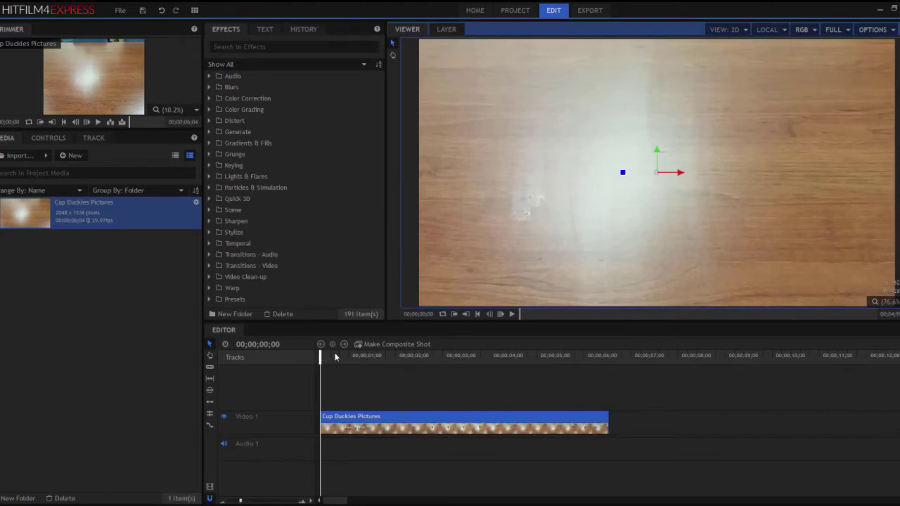
pyautogui.click(512, 315)
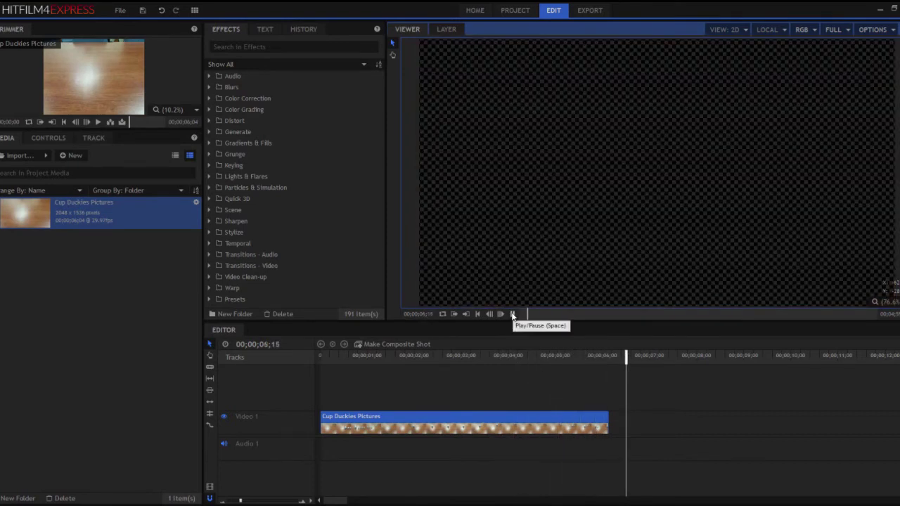
pyautogui.click(478, 314)
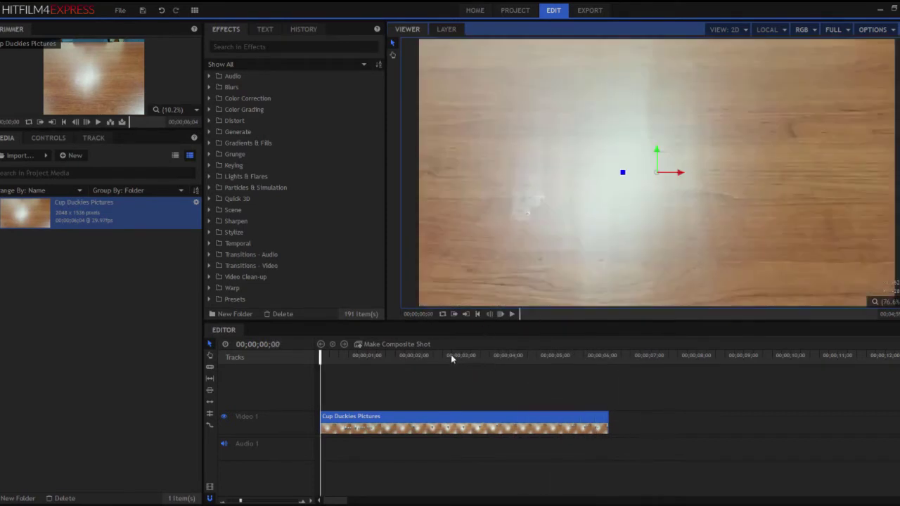
pyautogui.moveTo(451, 355)
pyautogui.mouseDown()
pyautogui.moveTo(469, 355)
pyautogui.moveTo(458, 356)
pyautogui.mouseUp()
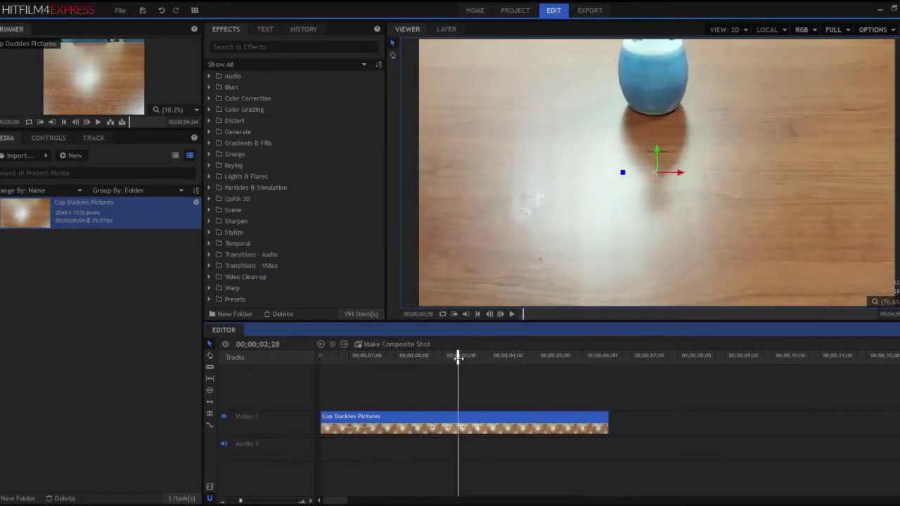
pyautogui.click(512, 315)
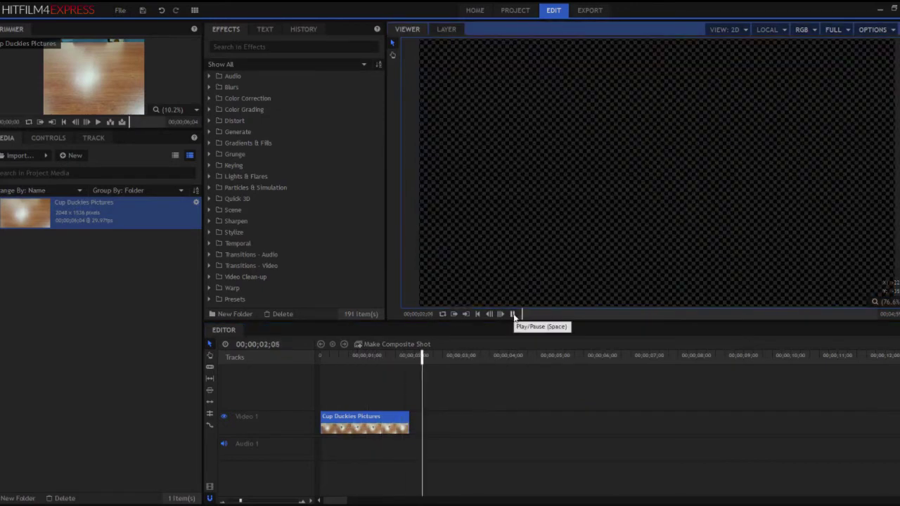
# Go back to the start and scrub the playhead to where the vase first appears
pyautogui.click(478, 315)
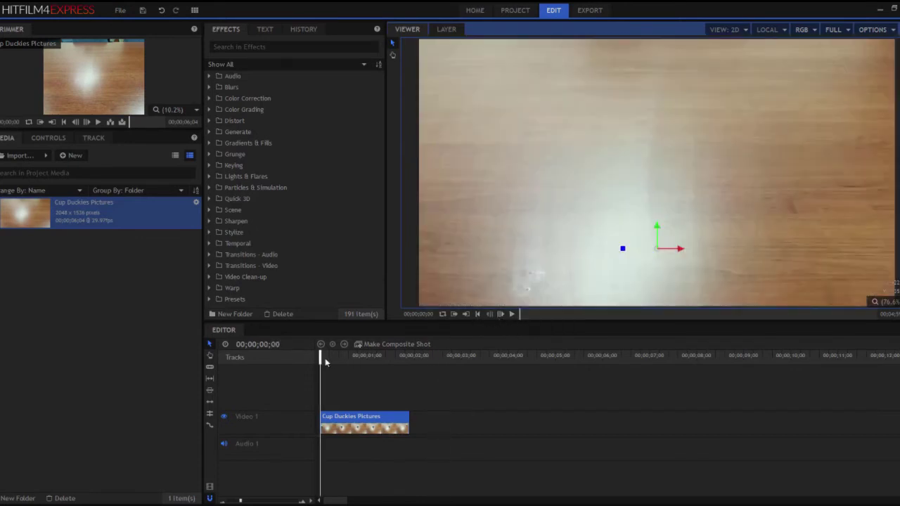
pyautogui.moveTo(323, 360); pyautogui.dragTo(342, 358)
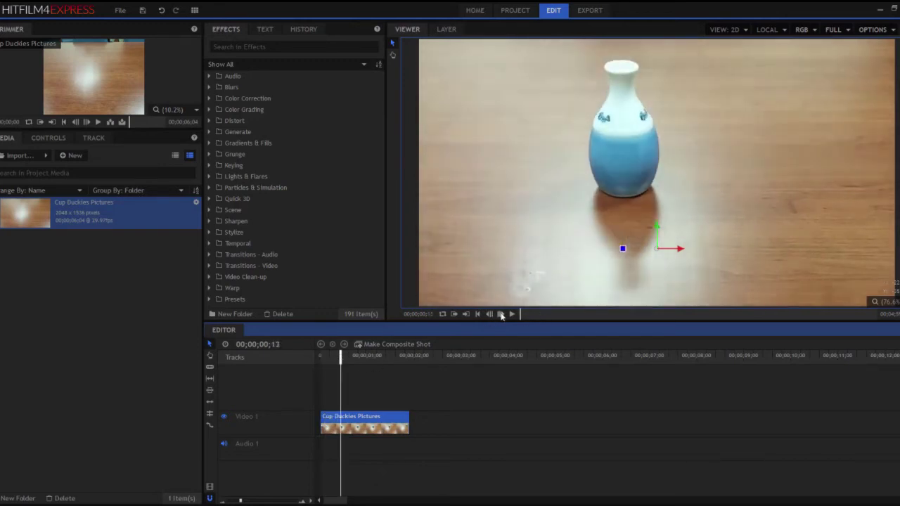
# Step the playhead to frame 12 and slice the Video 1 clip there
pyautogui.click(501, 314)
pyautogui.doubleClick(490, 314)
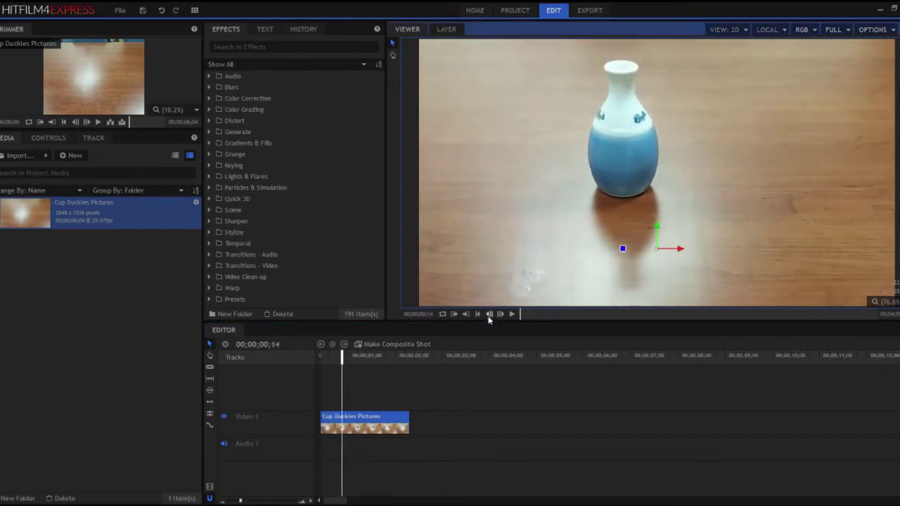
pyautogui.doubleClick(489, 315)
pyautogui.click(501, 314)
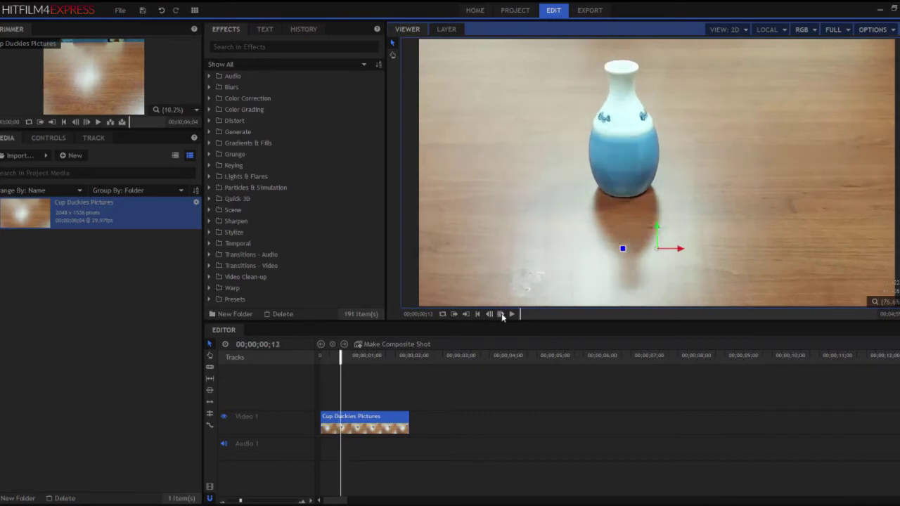
pyautogui.click(209, 368)
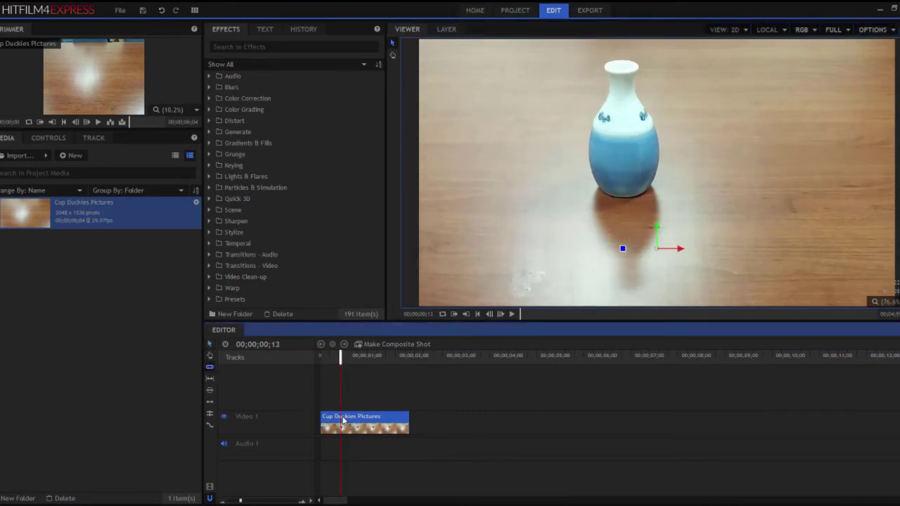
pyautogui.click(342, 422)
# Move the later part to start at 00;00;02;10, leaving a gap
pyautogui.click(211, 345)
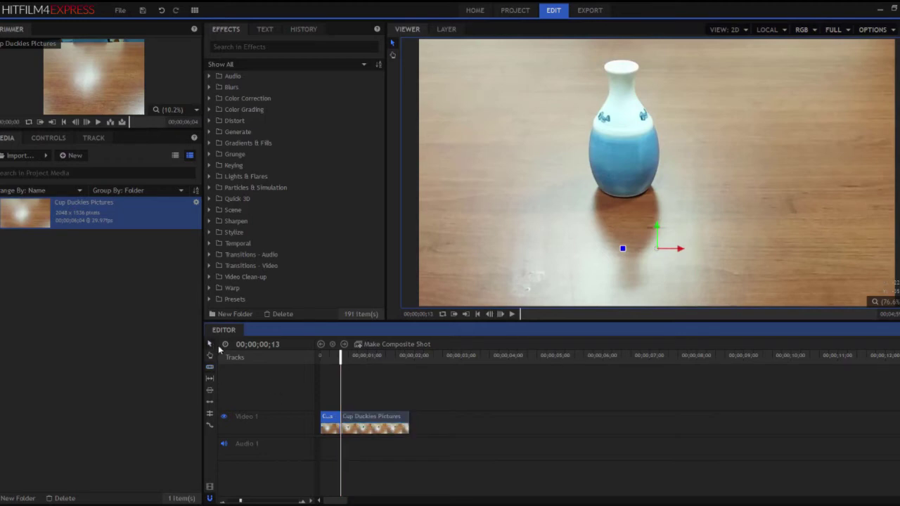
pyautogui.click(380, 419)
pyautogui.moveTo(377, 421); pyautogui.dragTo(465, 421)
pyautogui.click(489, 314)
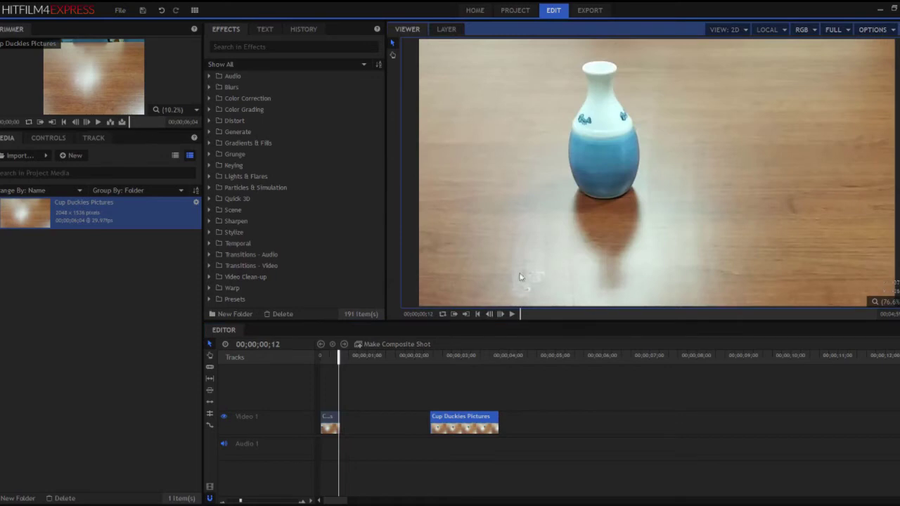
pyautogui.moveTo(240, 502); pyautogui.dragTo(260, 501)
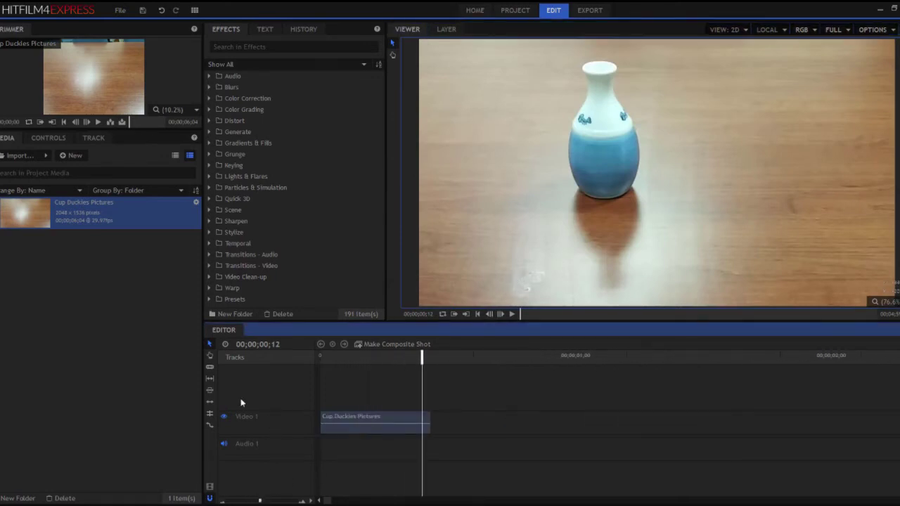
# Rate-stretch the vase piece to end near 1;23 and ripple-delete the gap after it
pyautogui.click(209, 367)
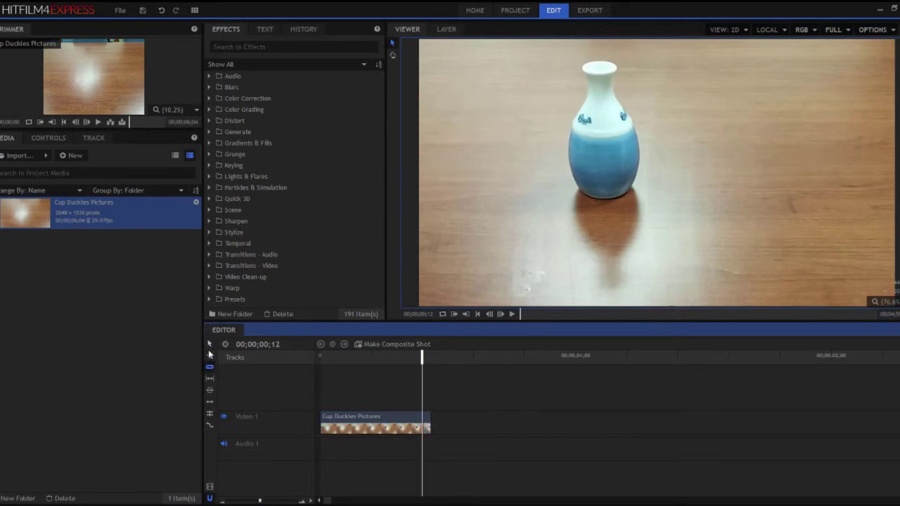
pyautogui.click(212, 425)
pyautogui.moveTo(436, 417); pyautogui.dragTo(774, 424)
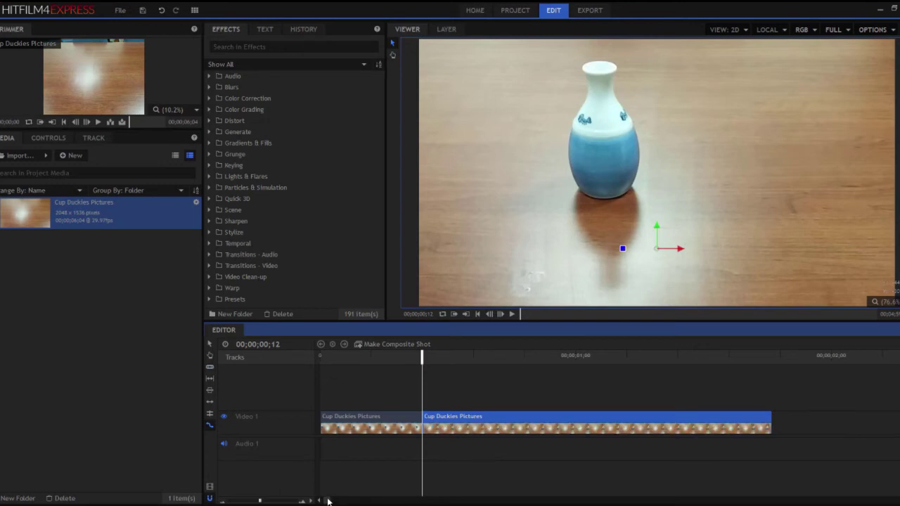
pyautogui.rightClick(786, 423)
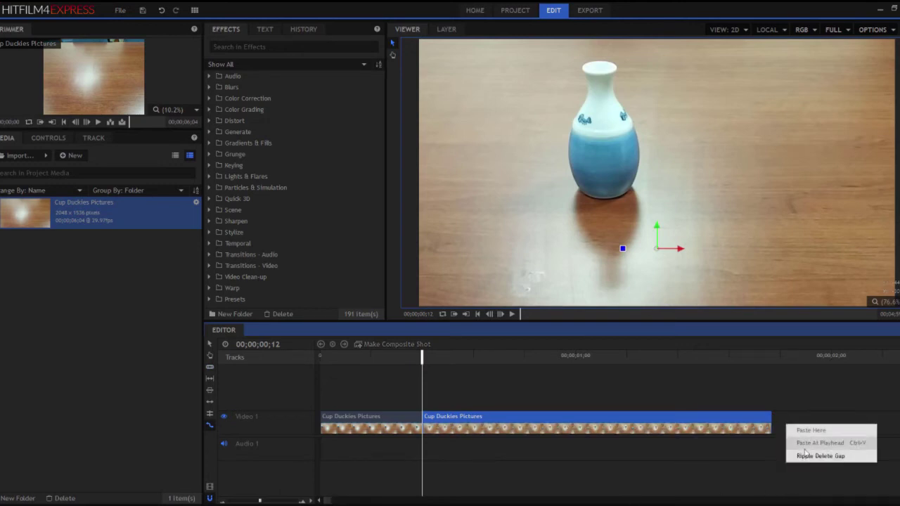
pyautogui.click(806, 441)
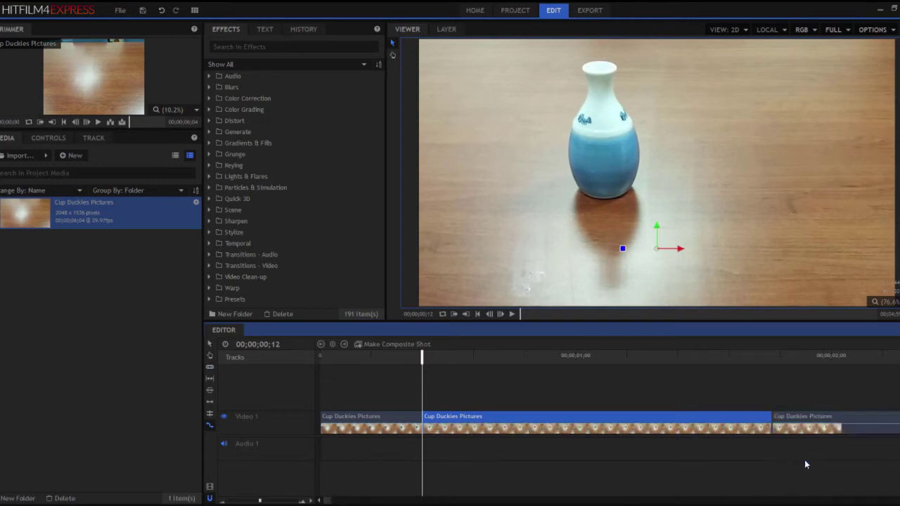
# Play the edited sequence from the start
pyautogui.click(478, 315)
pyautogui.click(512, 314)
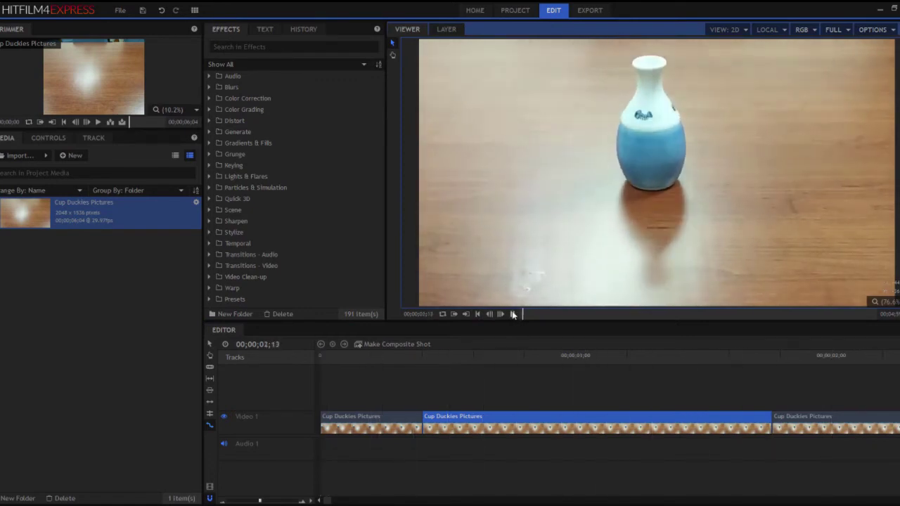
pyautogui.click(512, 314)
# Slice the clip at the centred-vase frame near 00;00;01;28 and push the right piece later
pyautogui.hscroll(5, 331, 503)
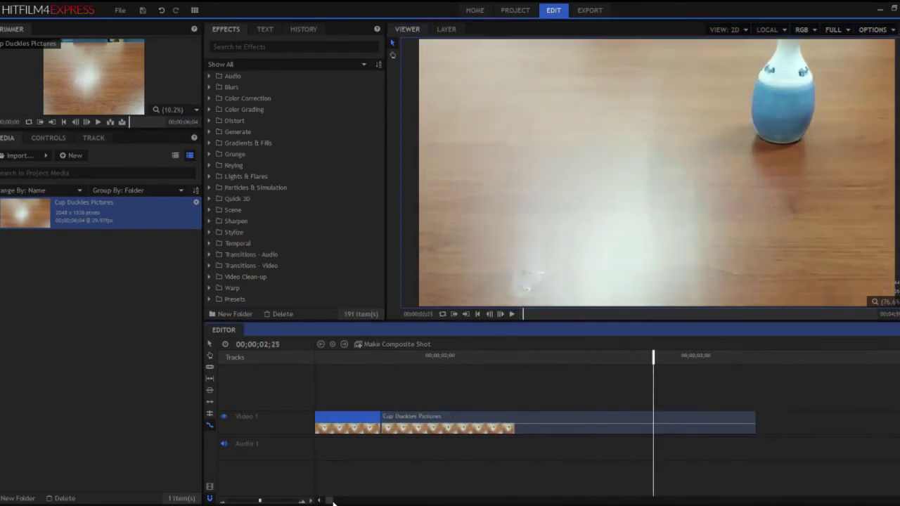
pyautogui.click(382, 357)
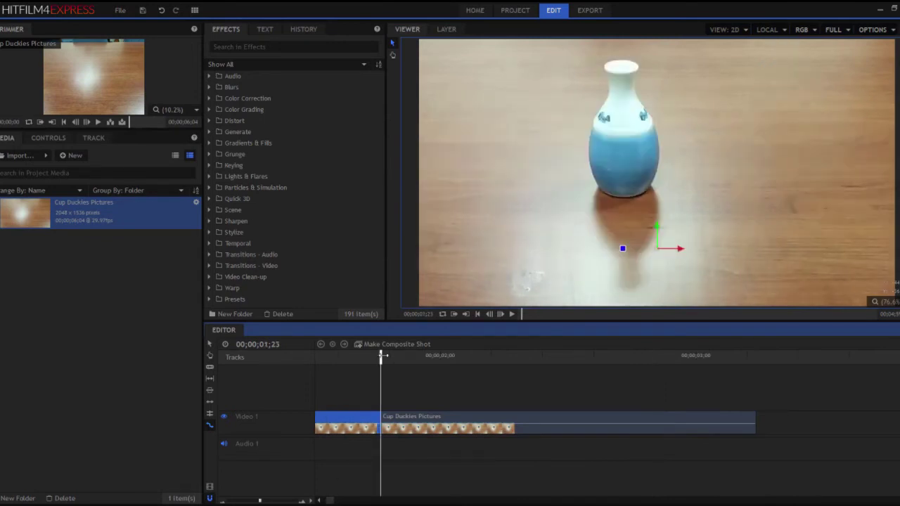
pyautogui.moveTo(381, 356); pyautogui.dragTo(441, 353)
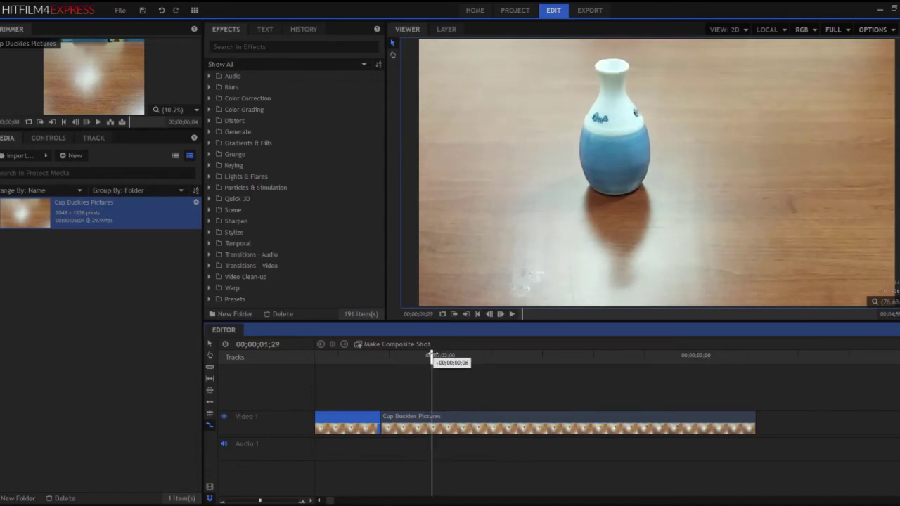
pyautogui.rightClick(434, 413)
pyautogui.click(463, 368)
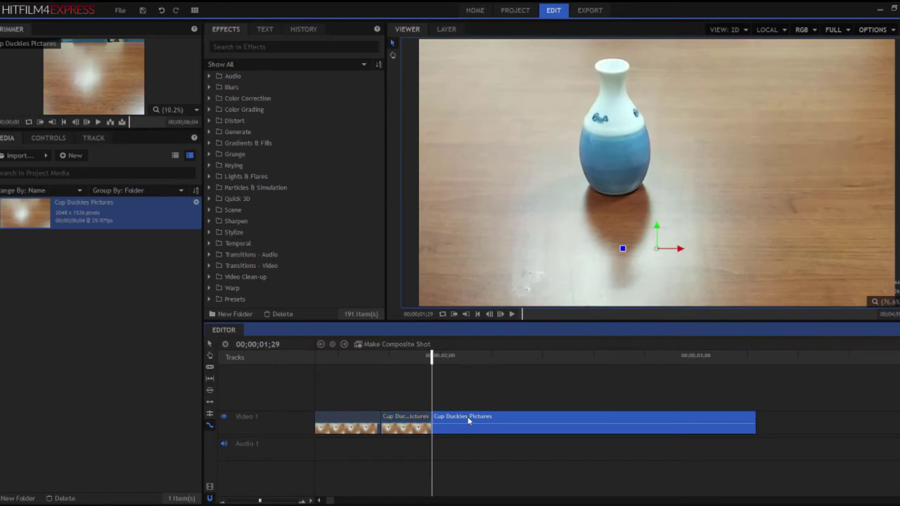
pyautogui.moveTo(518, 420); pyautogui.dragTo(707, 422)
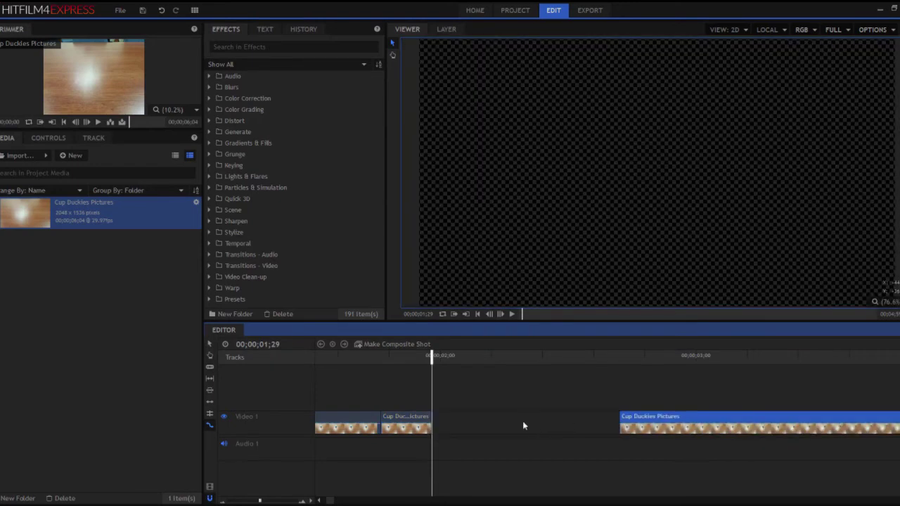
# Slice one frame earlier and rate-stretch that one-frame piece to 14 frames, filling the gap
pyautogui.click(490, 314)
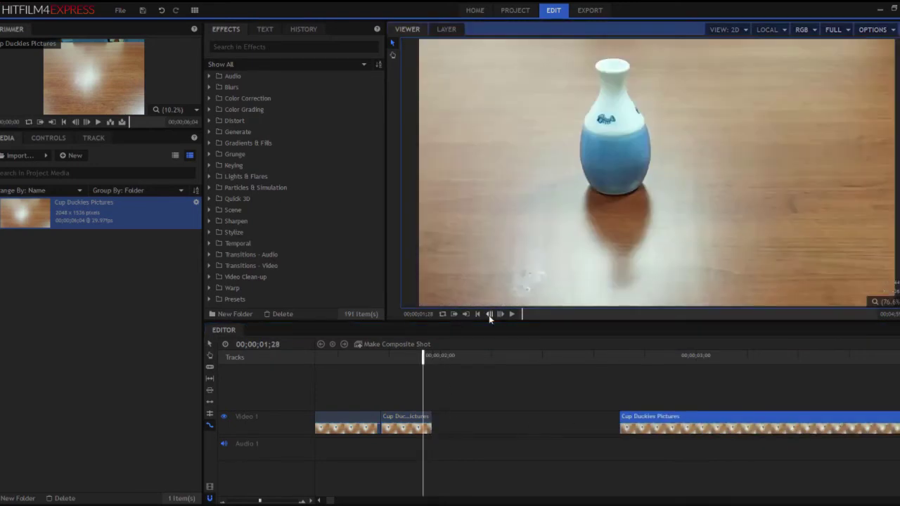
pyautogui.rightClick(425, 418)
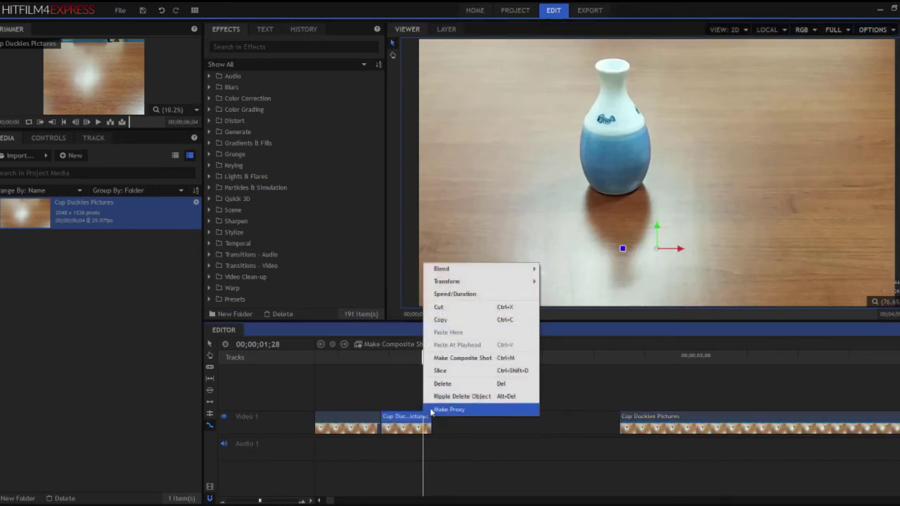
pyautogui.click(443, 372)
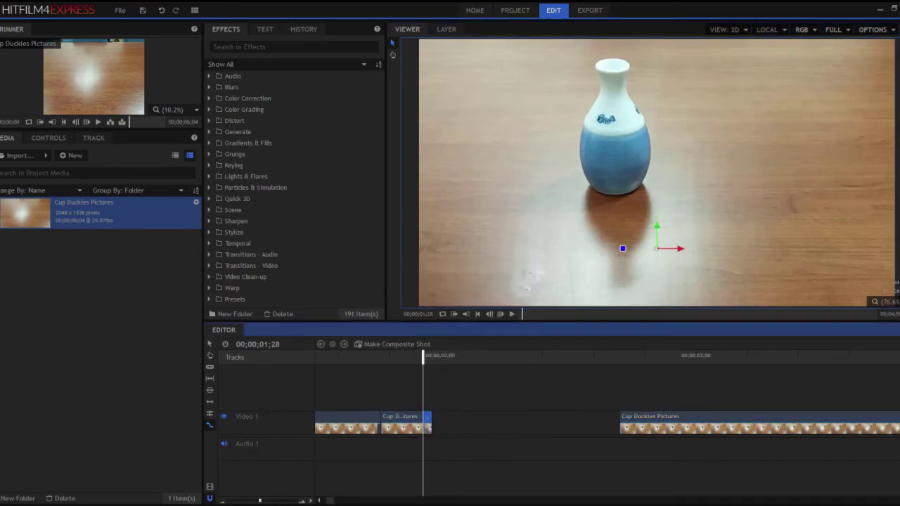
pyautogui.moveTo(431, 420); pyautogui.dragTo(619, 419)
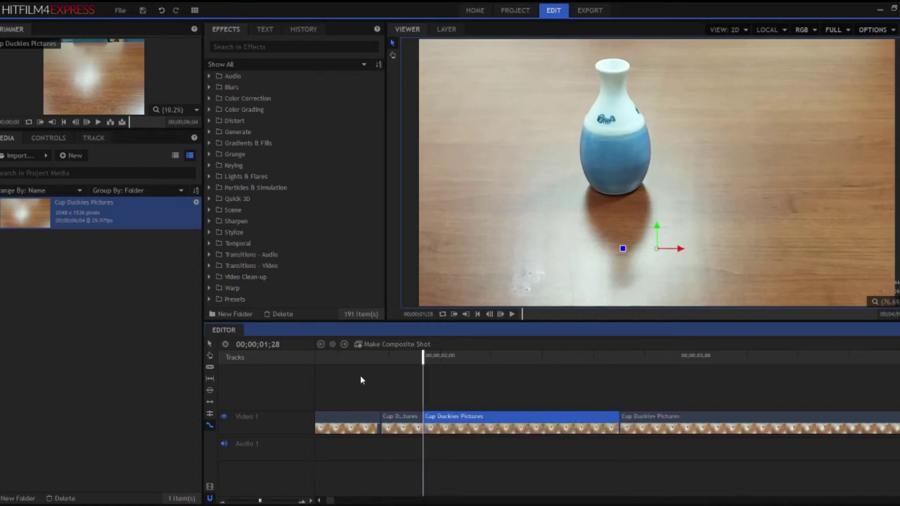
pyautogui.click(479, 316)
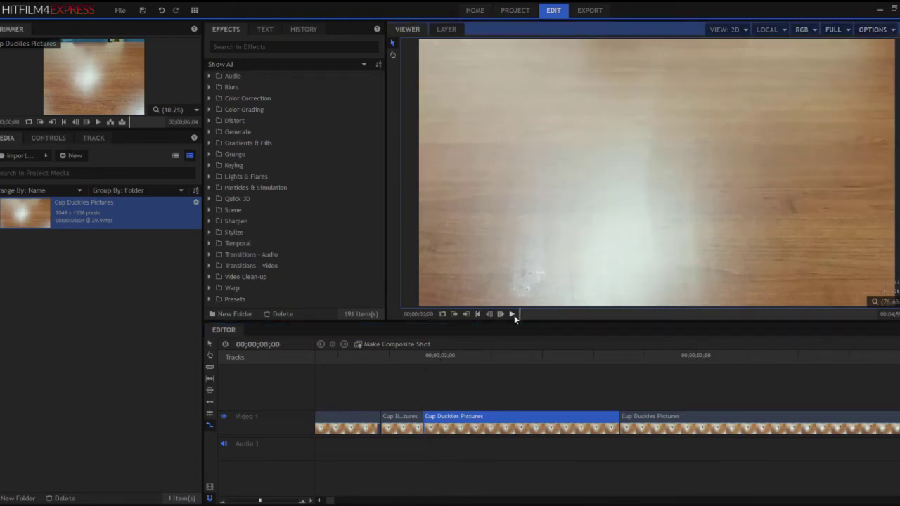
# Play the edit, then delete the third clip following the stretched hold
pyautogui.click(513, 315)
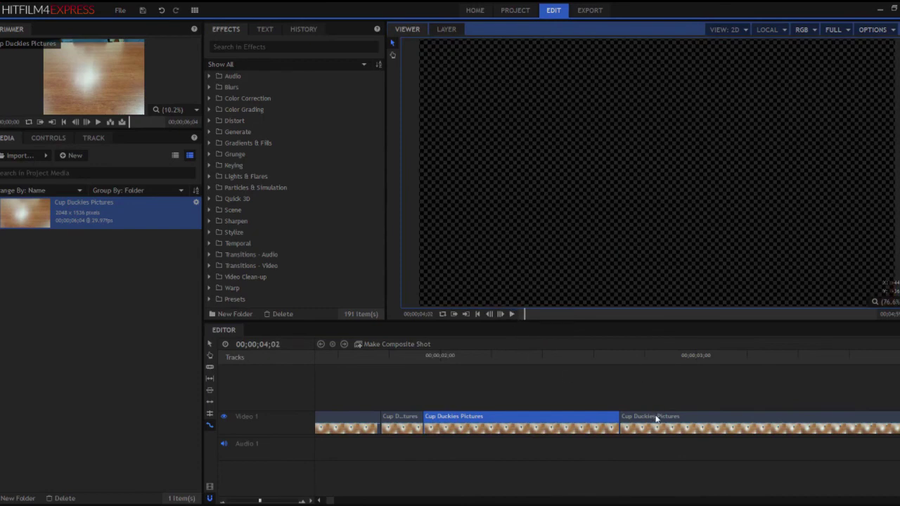
pyautogui.click(657, 419)
pyautogui.press('Delete')
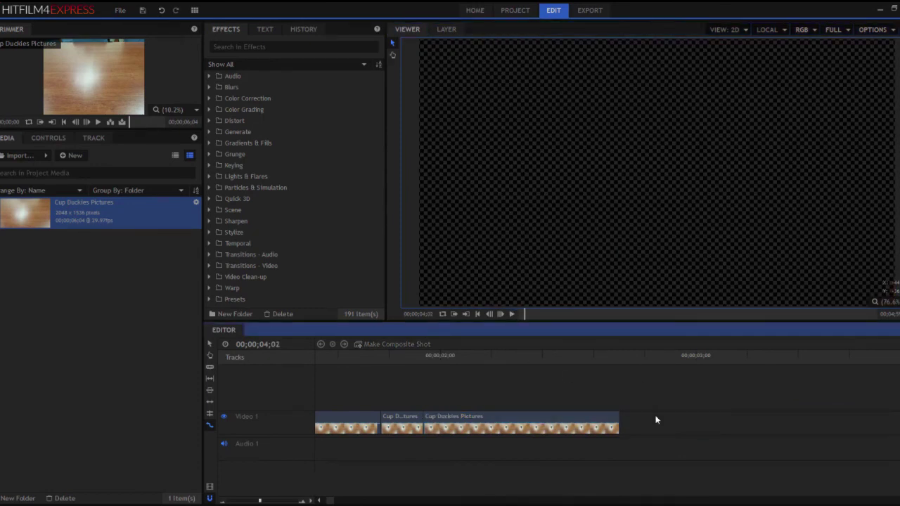
pyautogui.moveTo(335, 504); pyautogui.dragTo(328, 502)
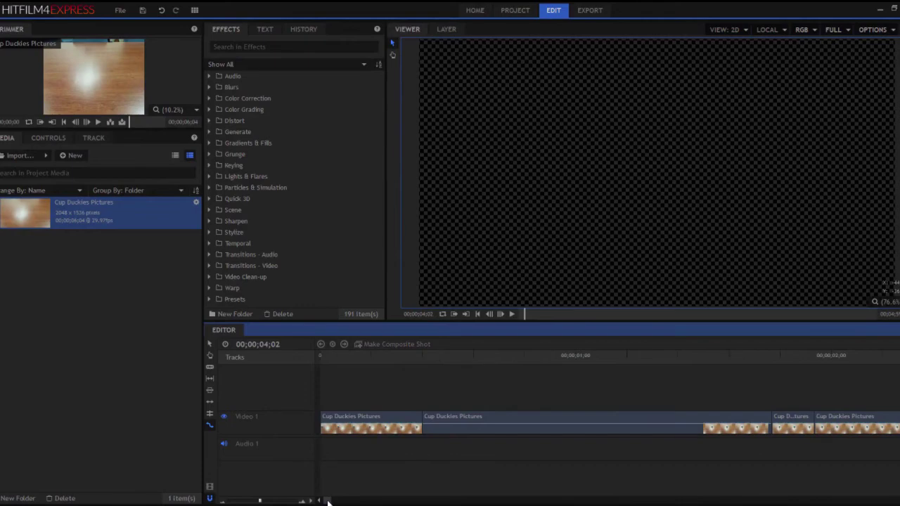
# Stop playback at one second and move the second vase clip about one second later
pyautogui.click(479, 314)
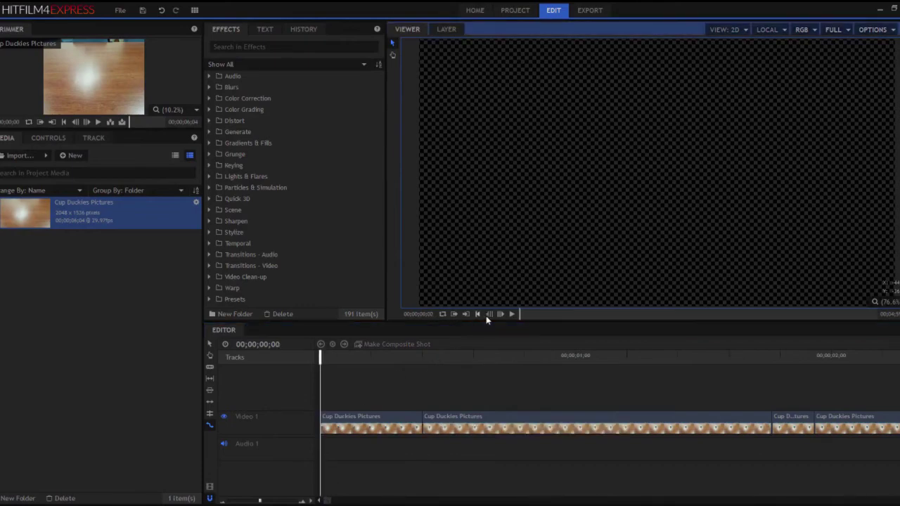
pyautogui.click(512, 314)
pyautogui.click(512, 314)
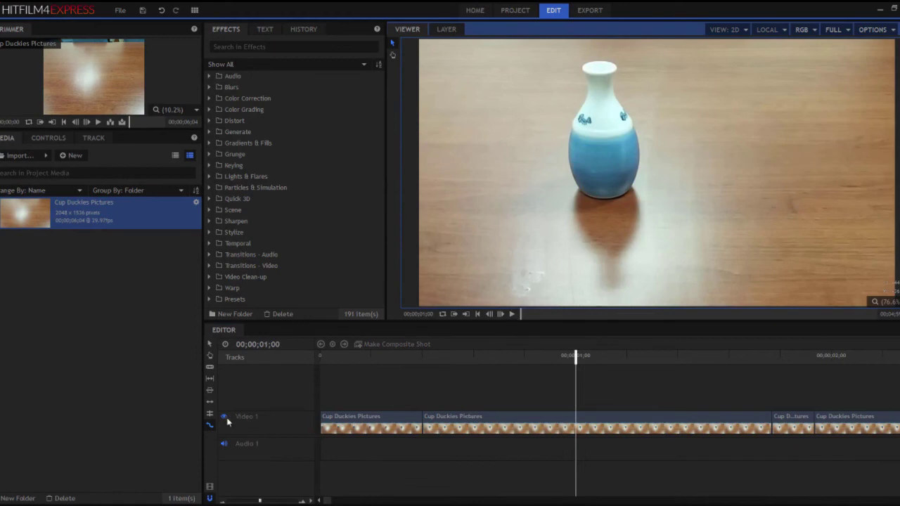
pyautogui.click(556, 392)
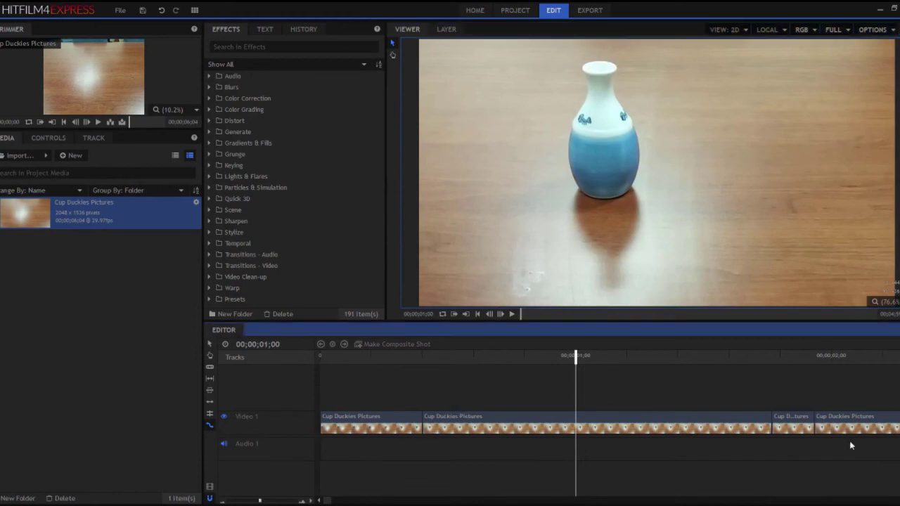
pyautogui.click(210, 344)
pyautogui.moveTo(420, 393); pyautogui.dragTo(780, 444)
pyautogui.moveTo(443, 418); pyautogui.dragTo(698, 420)
# Rate-stretch the first clip to the one-second playhead, ripple-delete the gap, and replay the edit
pyautogui.click(210, 426)
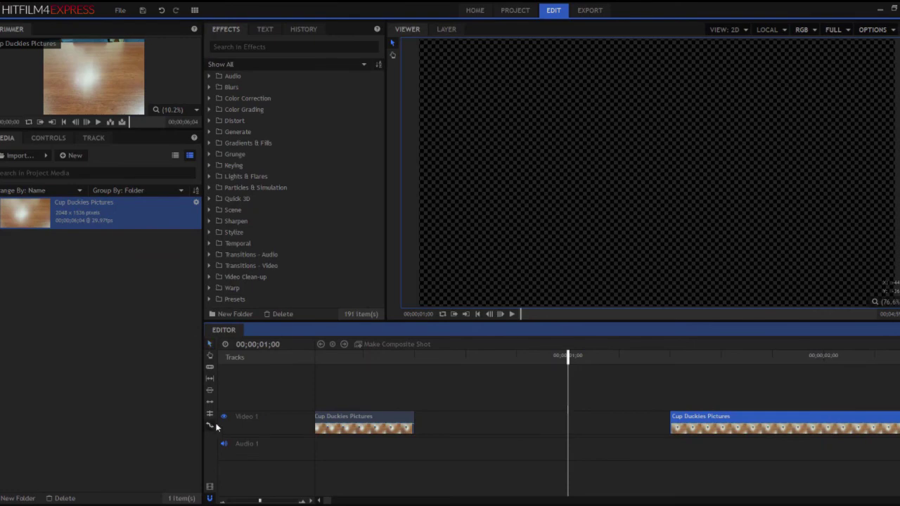
pyautogui.moveTo(414, 422); pyautogui.dragTo(569, 422)
pyautogui.rightClick(598, 431)
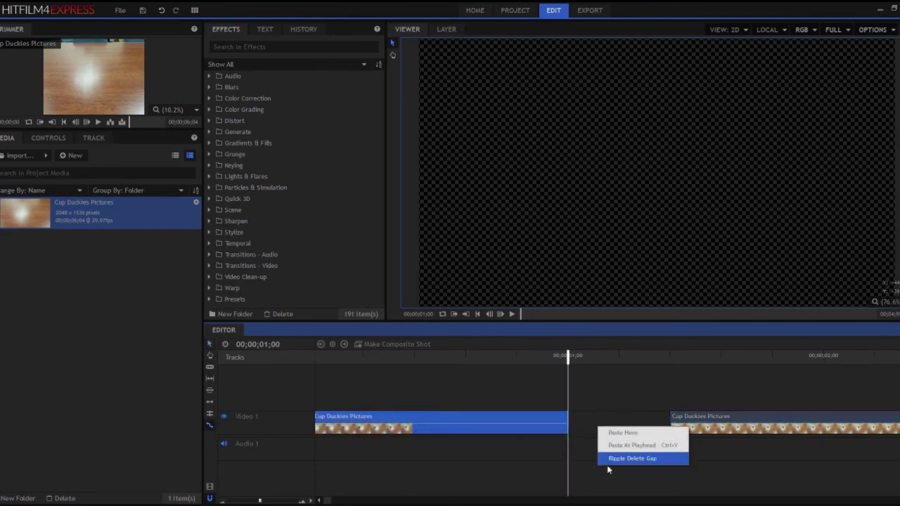
pyautogui.click(605, 464)
pyautogui.rightClick(582, 431)
pyautogui.click(590, 460)
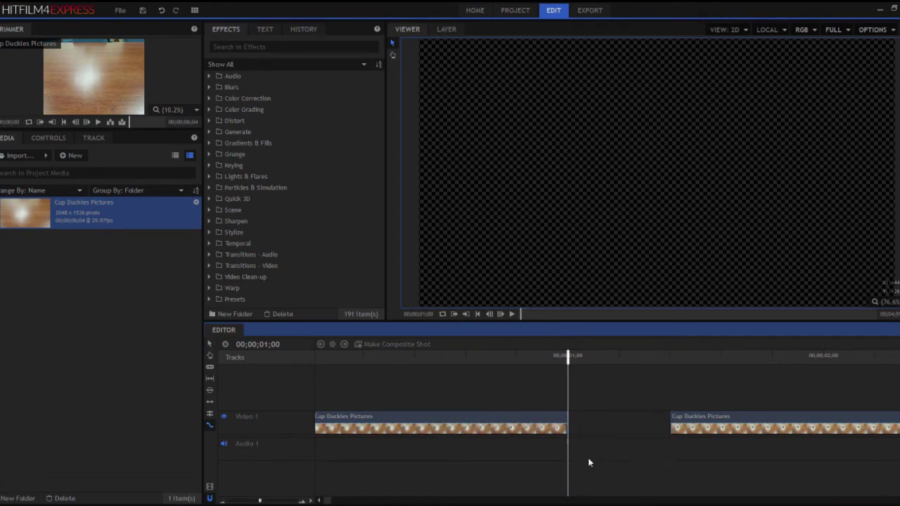
pyautogui.click(477, 314)
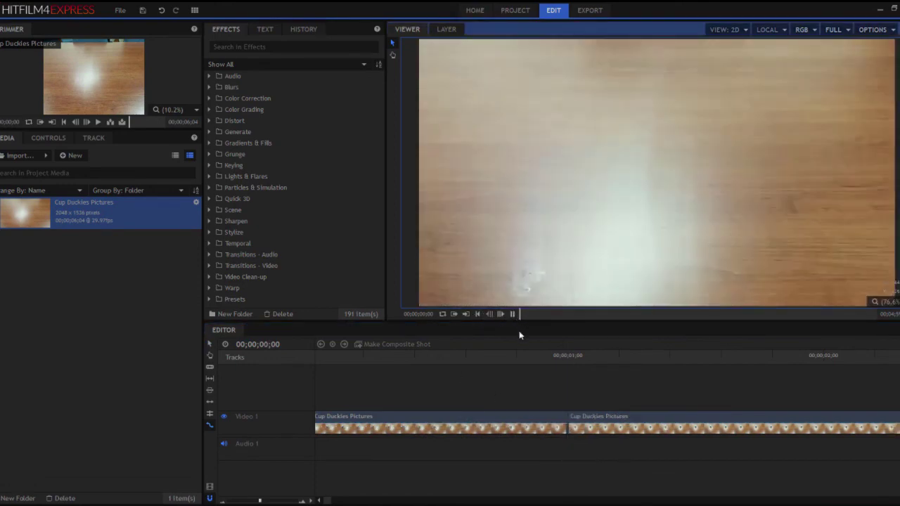
pyautogui.press('space')
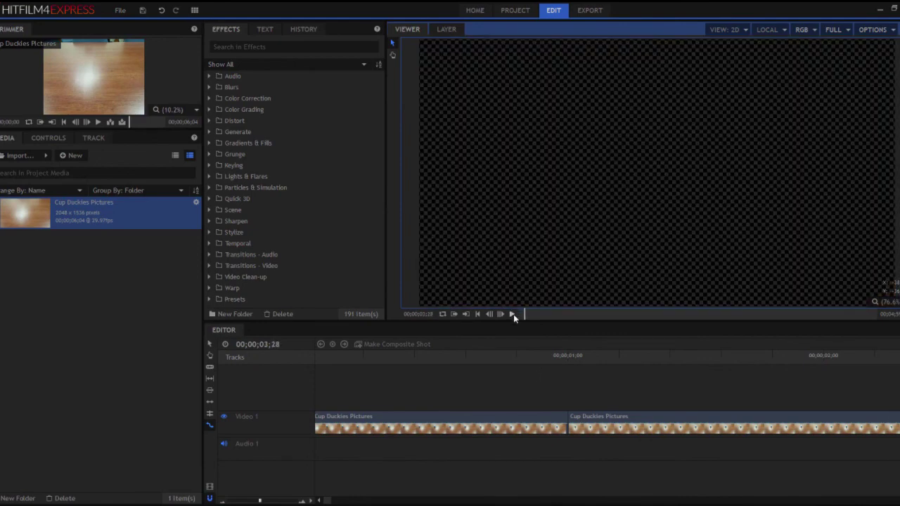
pyautogui.click(209, 344)
# Push the last clip later, stretch the short clip to 11 frames, ripple-delete the gap, and replay
pyautogui.moveTo(509, 414); pyautogui.dragTo(696, 421)
pyautogui.click(450, 419)
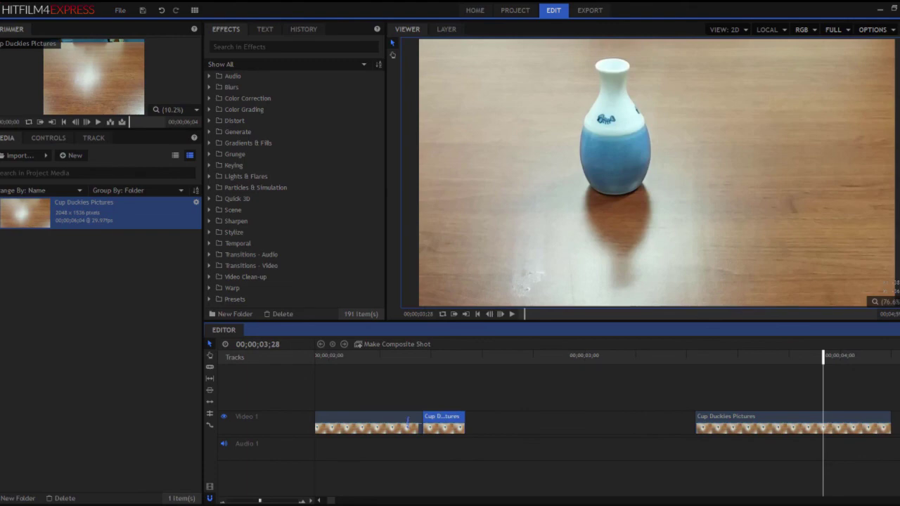
pyautogui.click(209, 426)
pyautogui.moveTo(467, 421); pyautogui.dragTo(542, 421)
pyautogui.rightClick(567, 426)
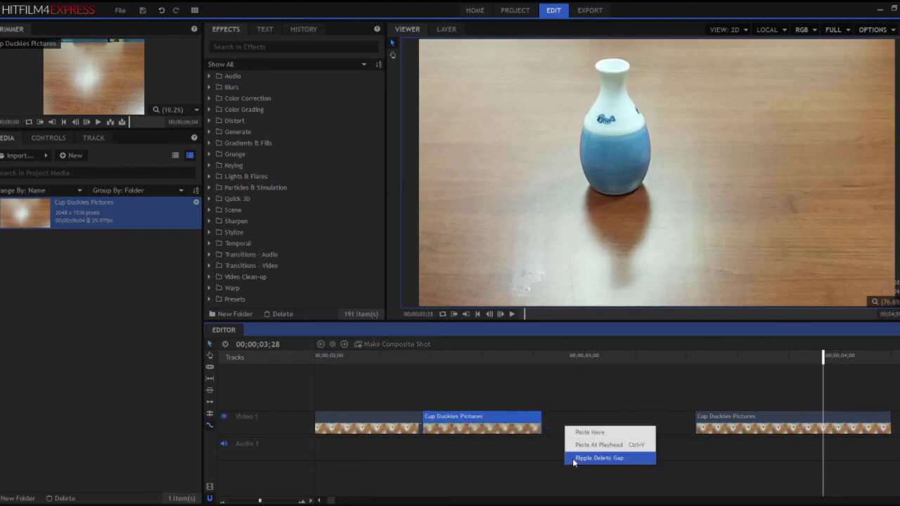
pyautogui.click(601, 458)
pyautogui.click(477, 313)
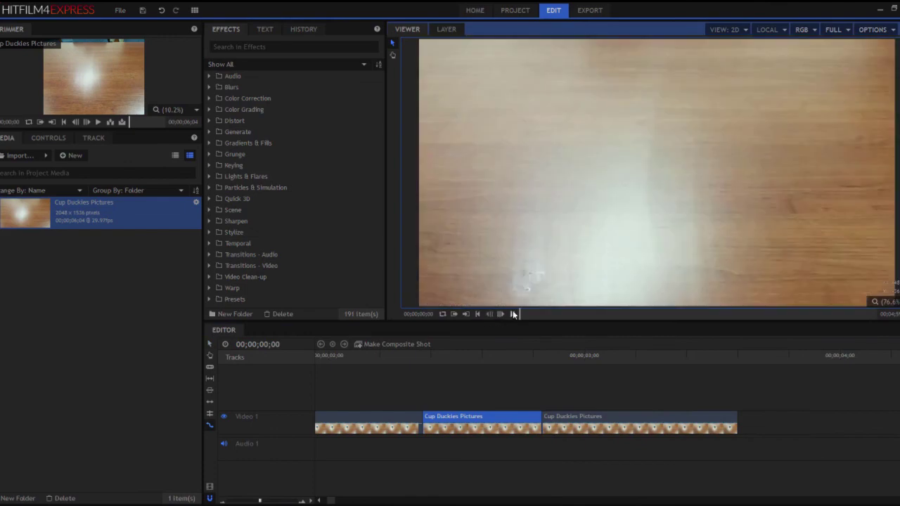
pyautogui.click(512, 313)
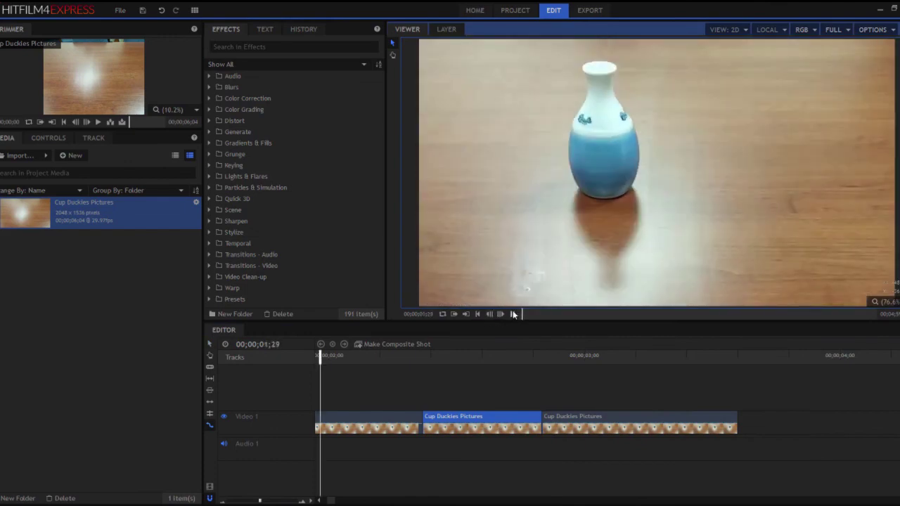